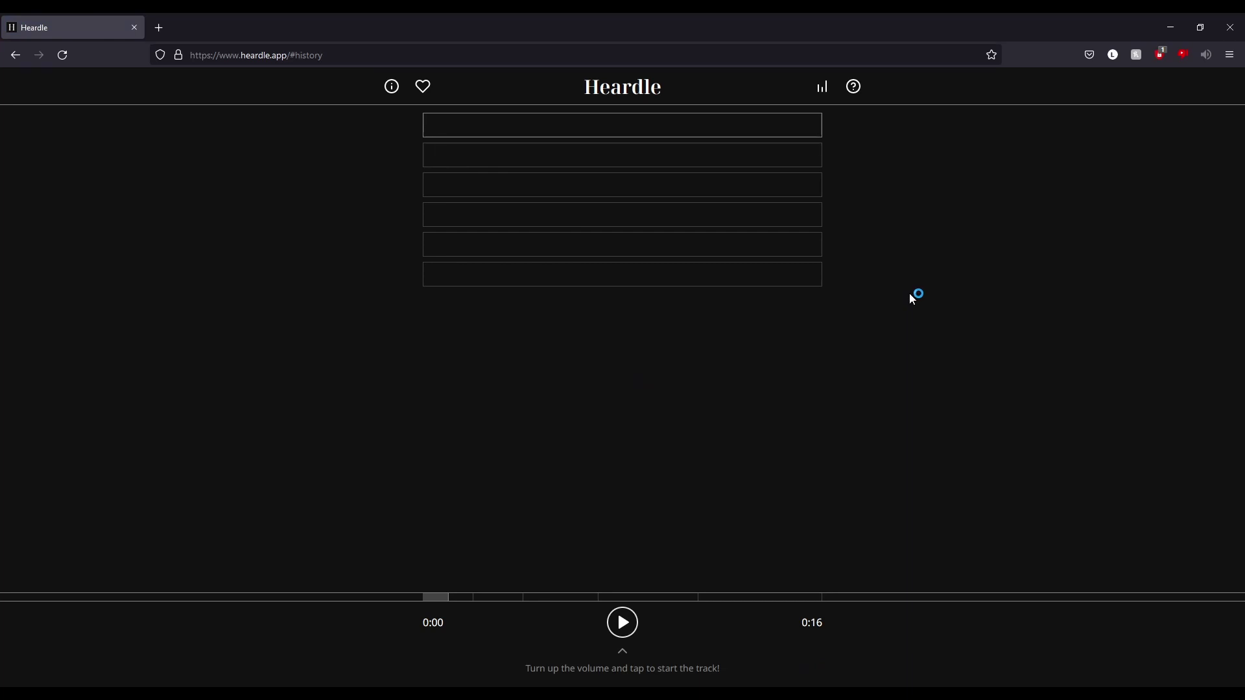
Glance at the score statistics, play today's snippet, and skip the first guess
left_click(821, 90)
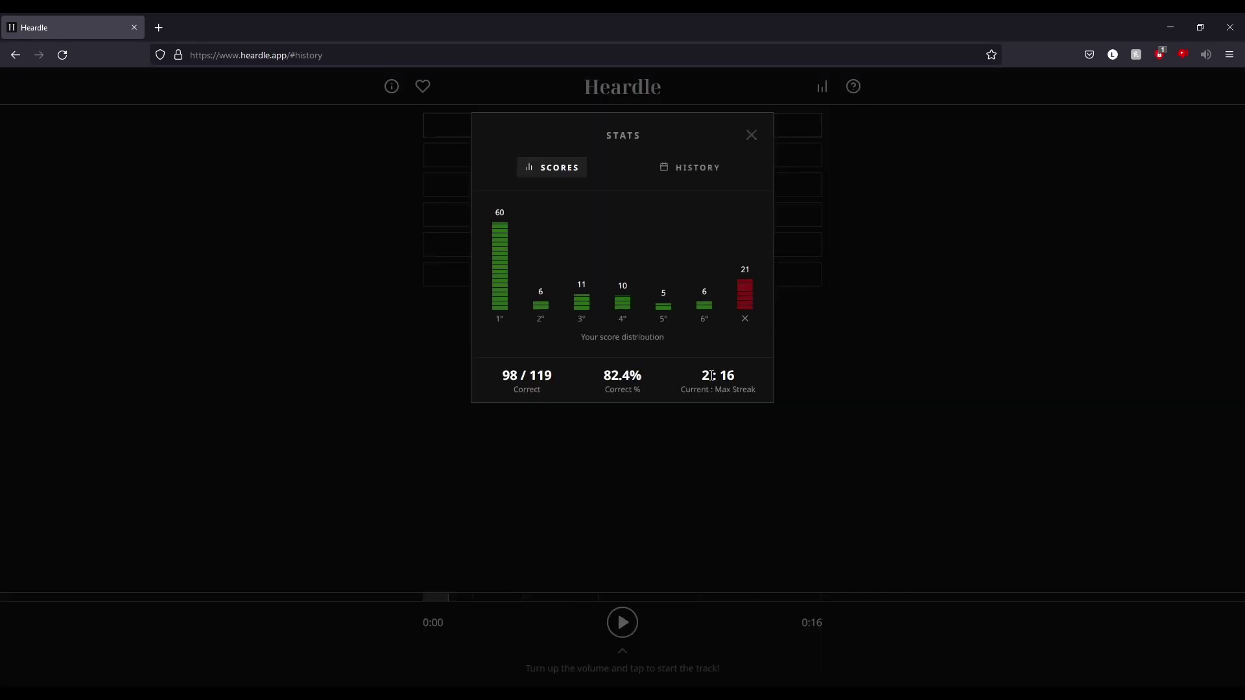
left_click(752, 137)
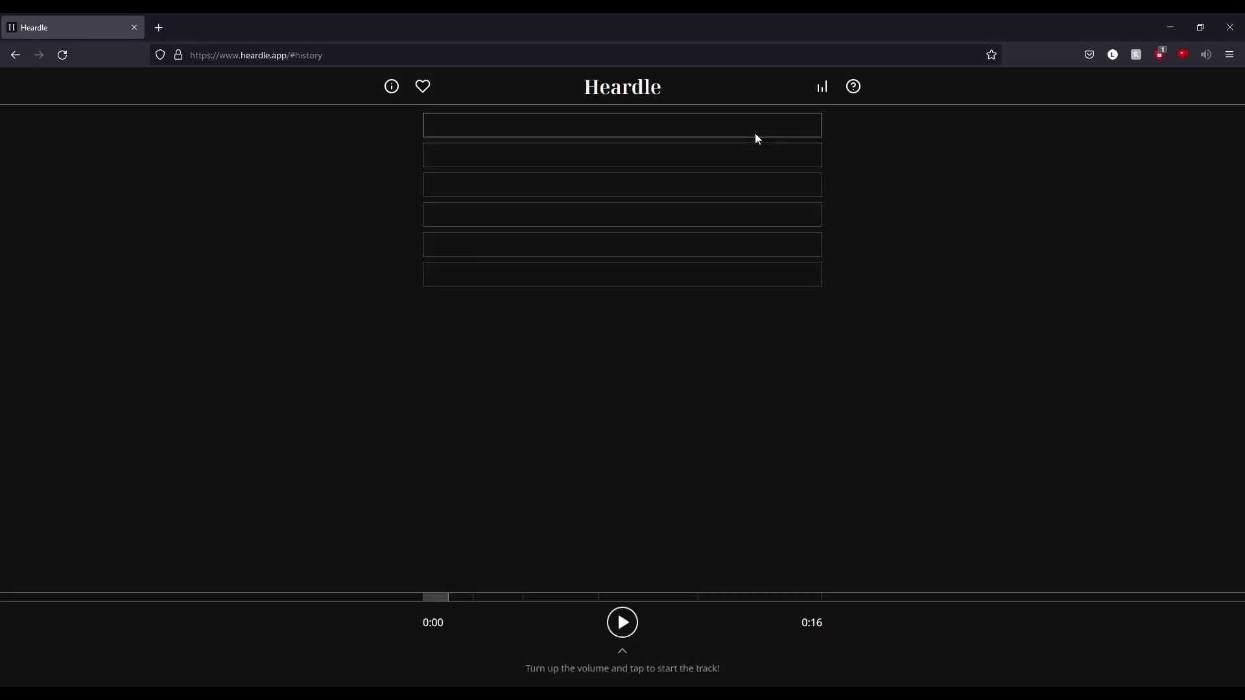
left_click(623, 622)
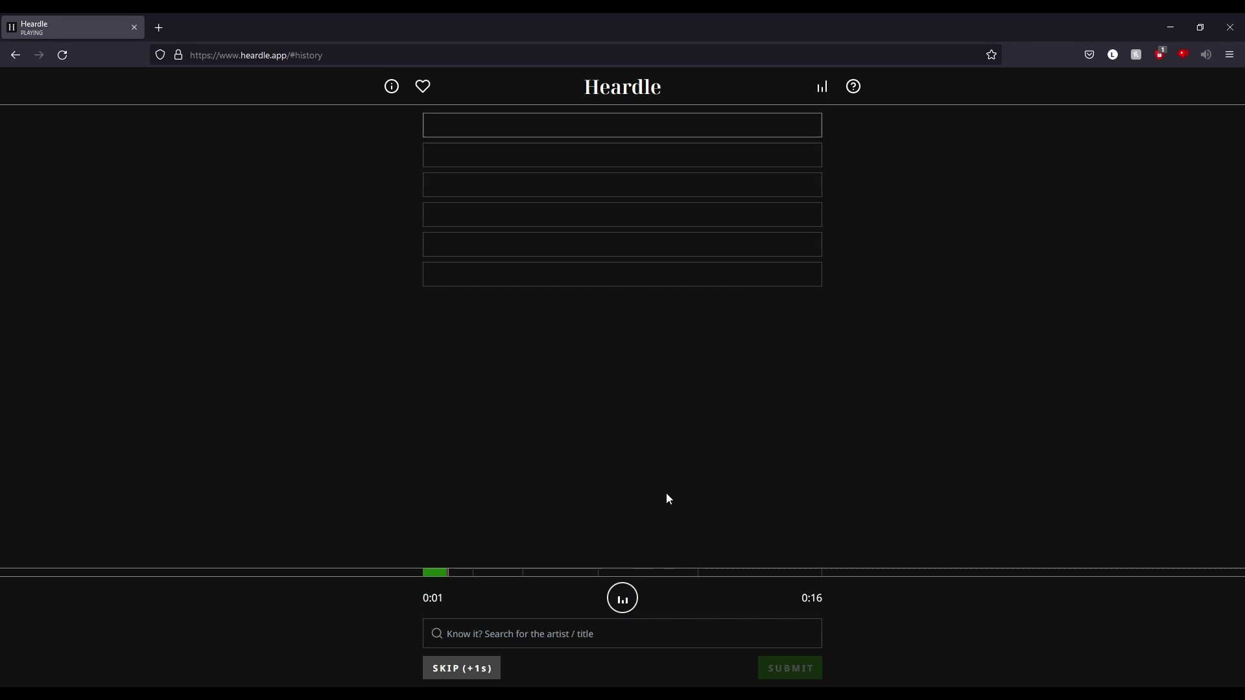
left_click(617, 602)
left_click(470, 670)
left_click(618, 603)
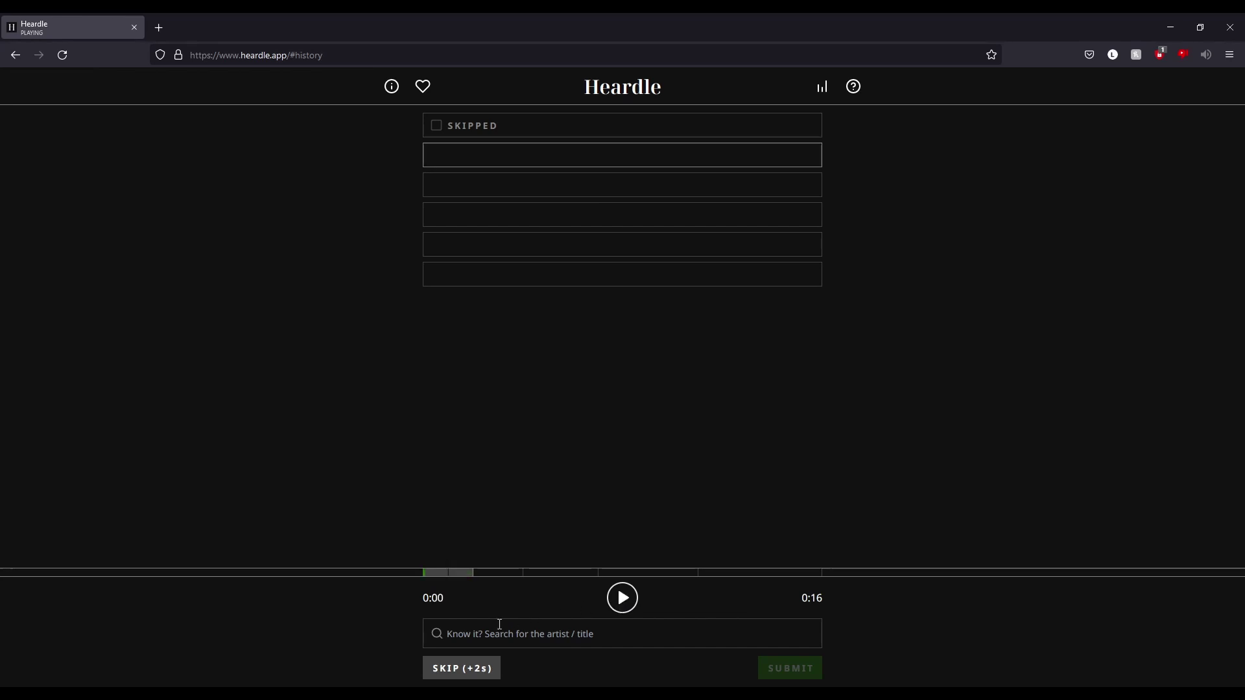
Skip the second and third guesses, replaying the longer snippet, without entering a search guess
left_click(472, 669)
left_click(614, 611)
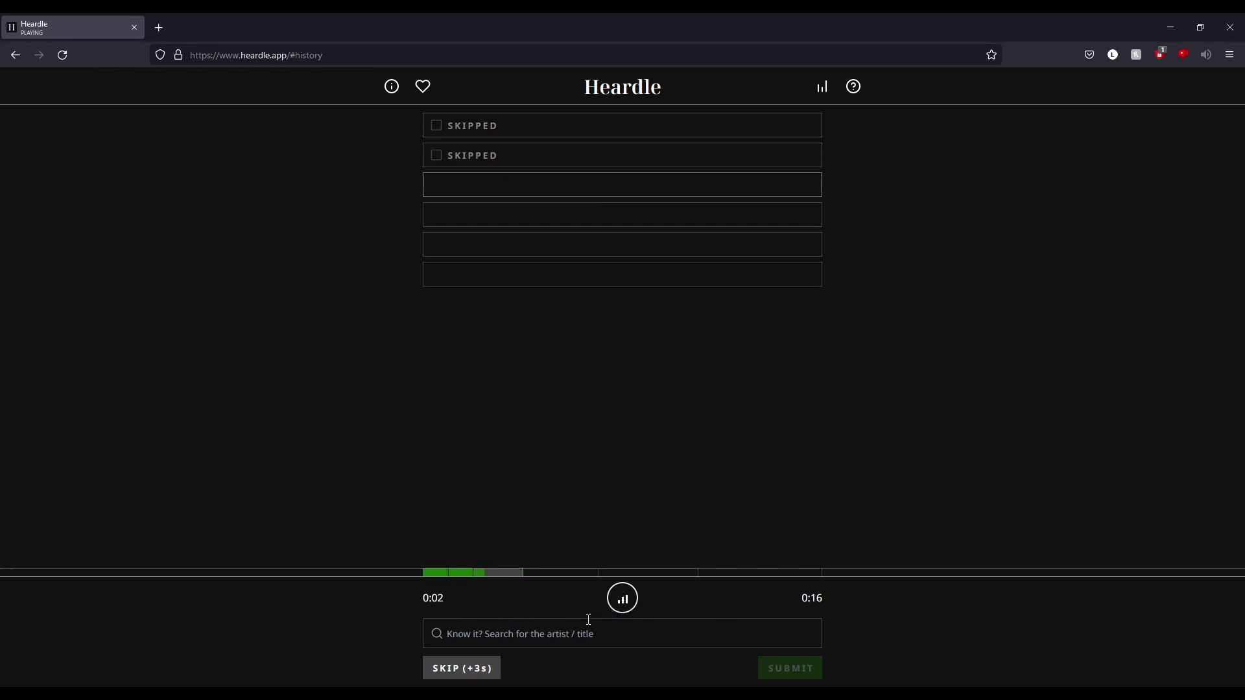
left_click(495, 661)
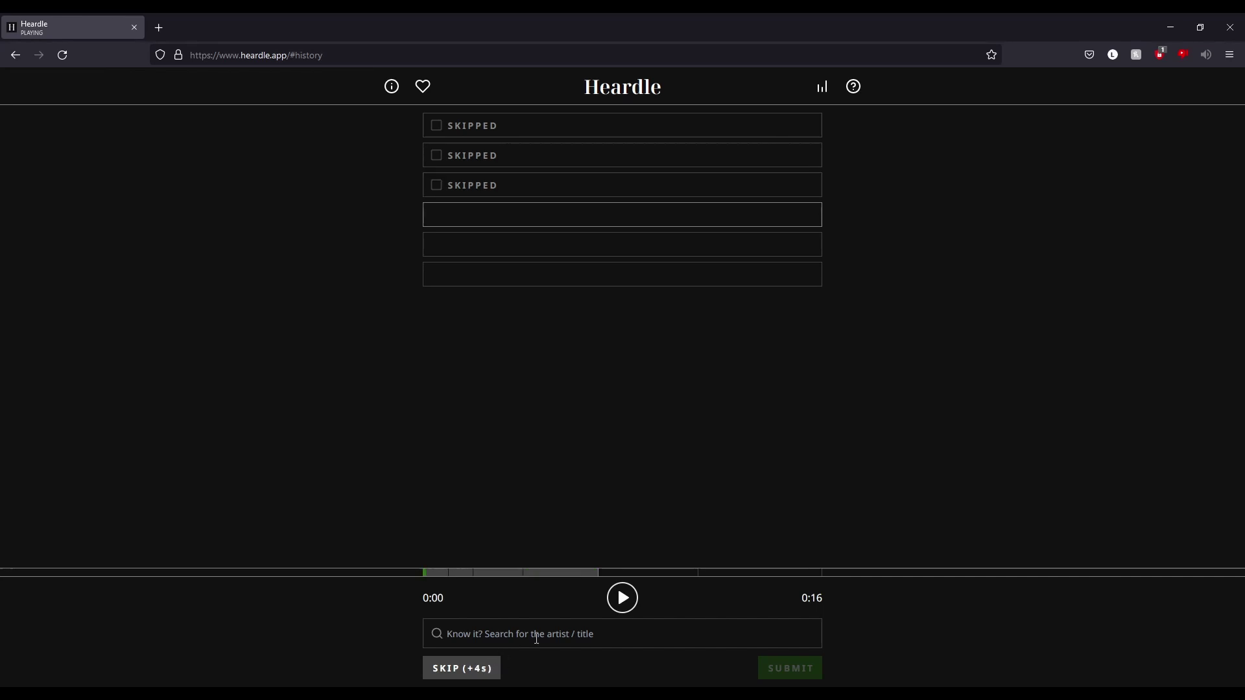
left_click(618, 589)
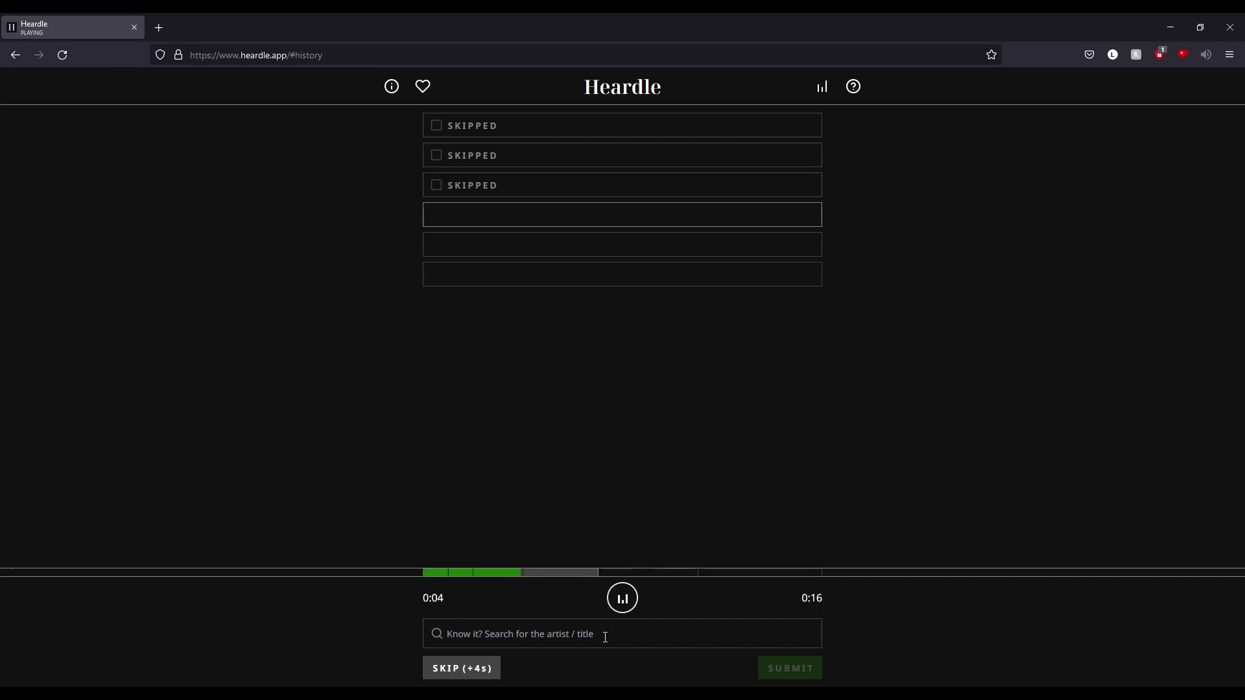
left_click(543, 643)
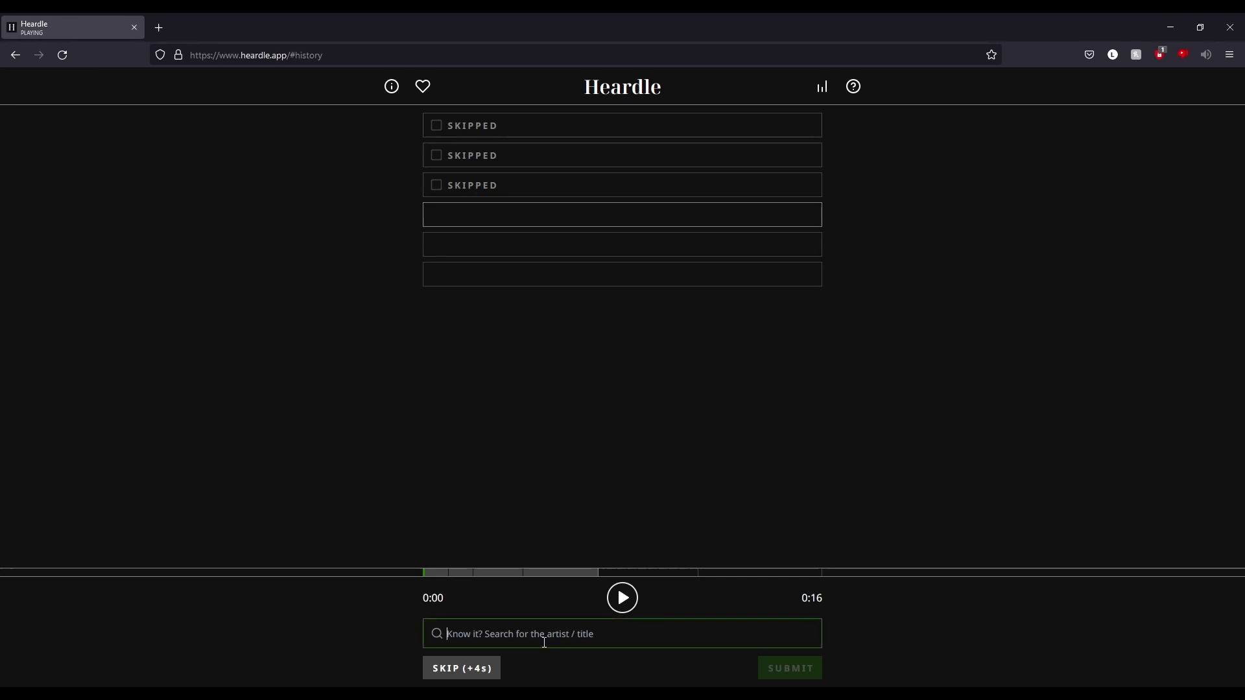
left_click(540, 665)
Skip the fourth and fifth guesses, replay the full snippet, and check the score statistics
left_click(488, 667)
left_click(634, 600)
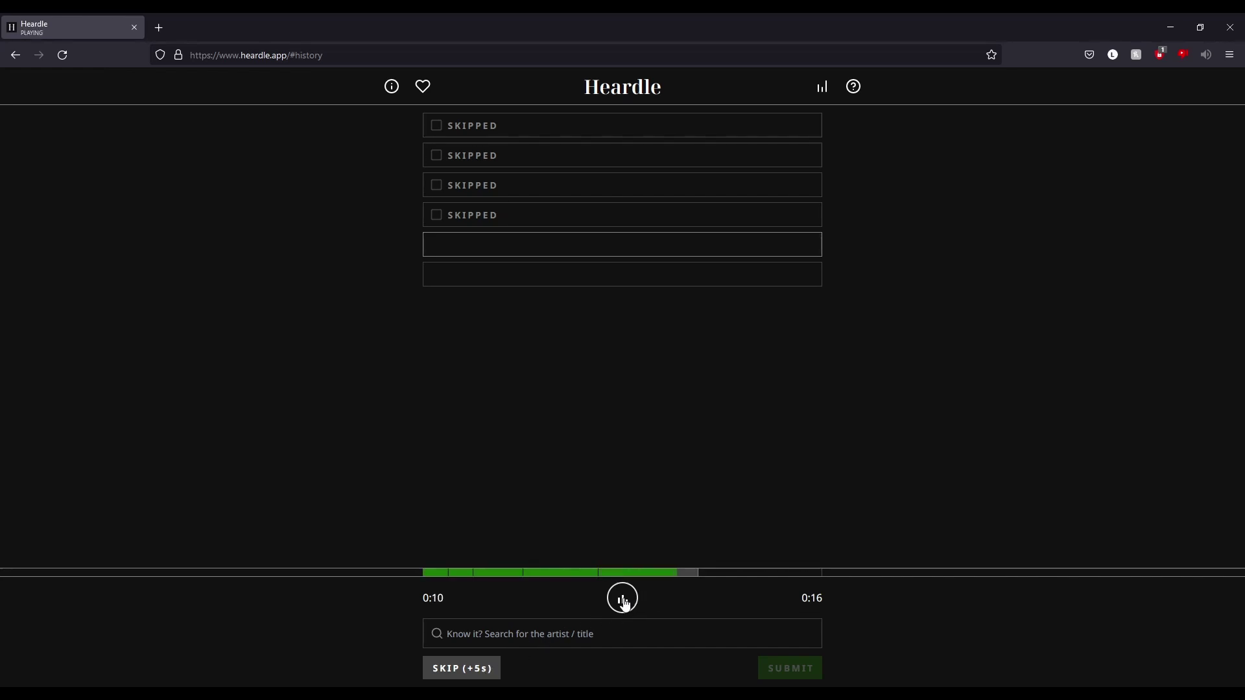
left_click(488, 670)
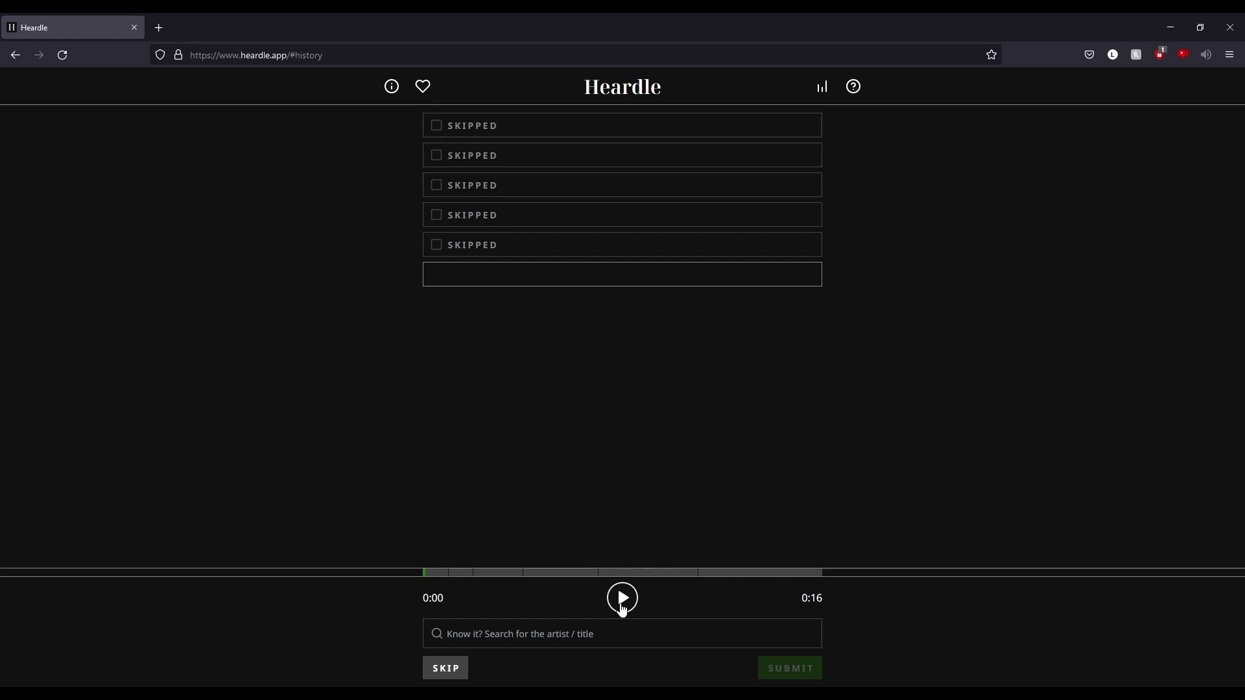
left_click(622, 607)
left_click(821, 87)
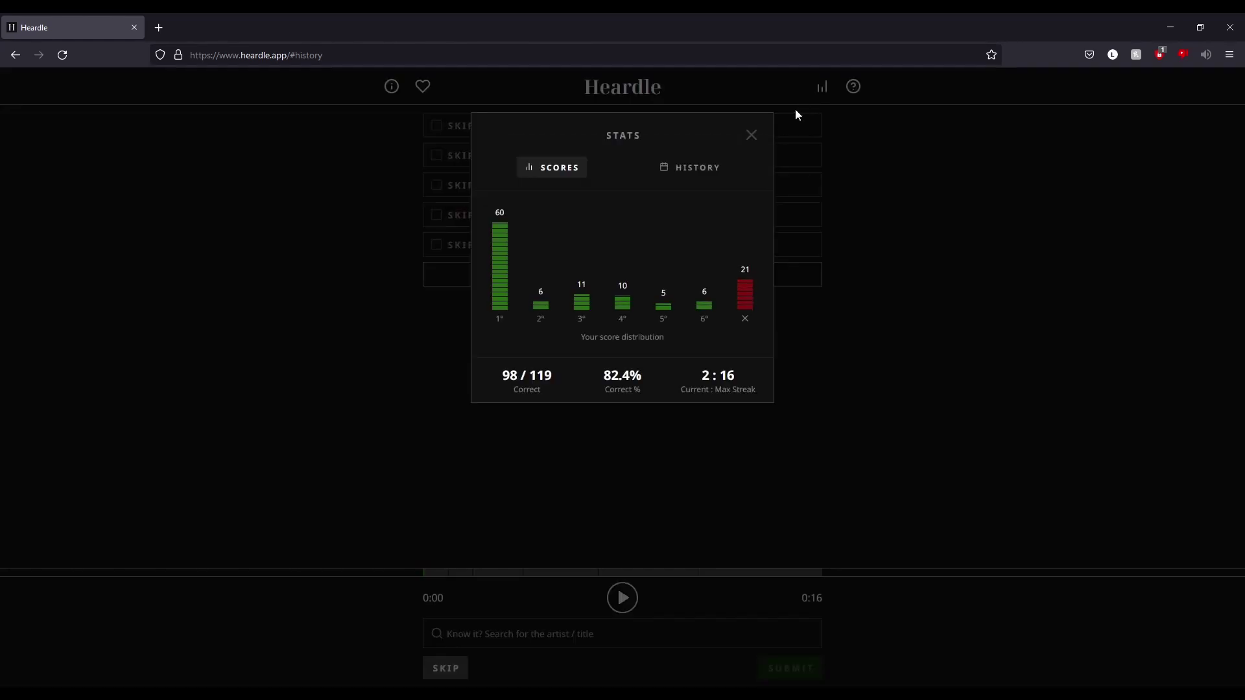
left_click(750, 140)
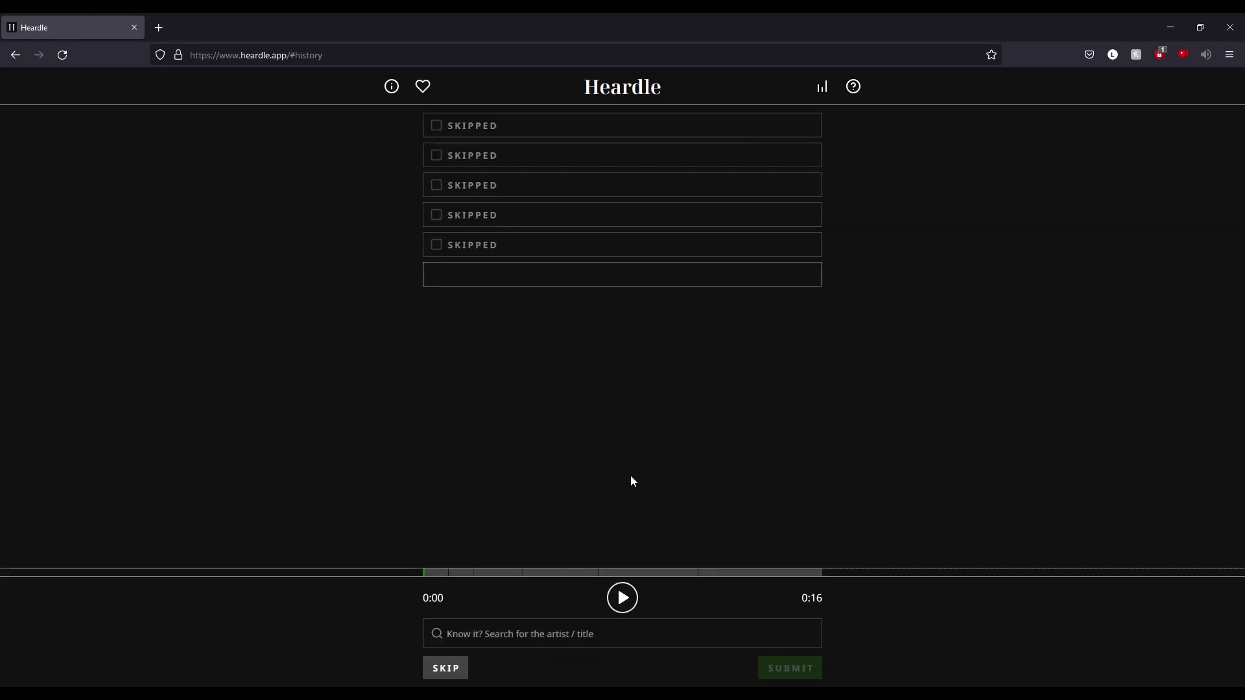
Skip the sixth guess, revealing Jennifer Lopez's 'If You Had My Love' as the answer
left_click(444, 667)
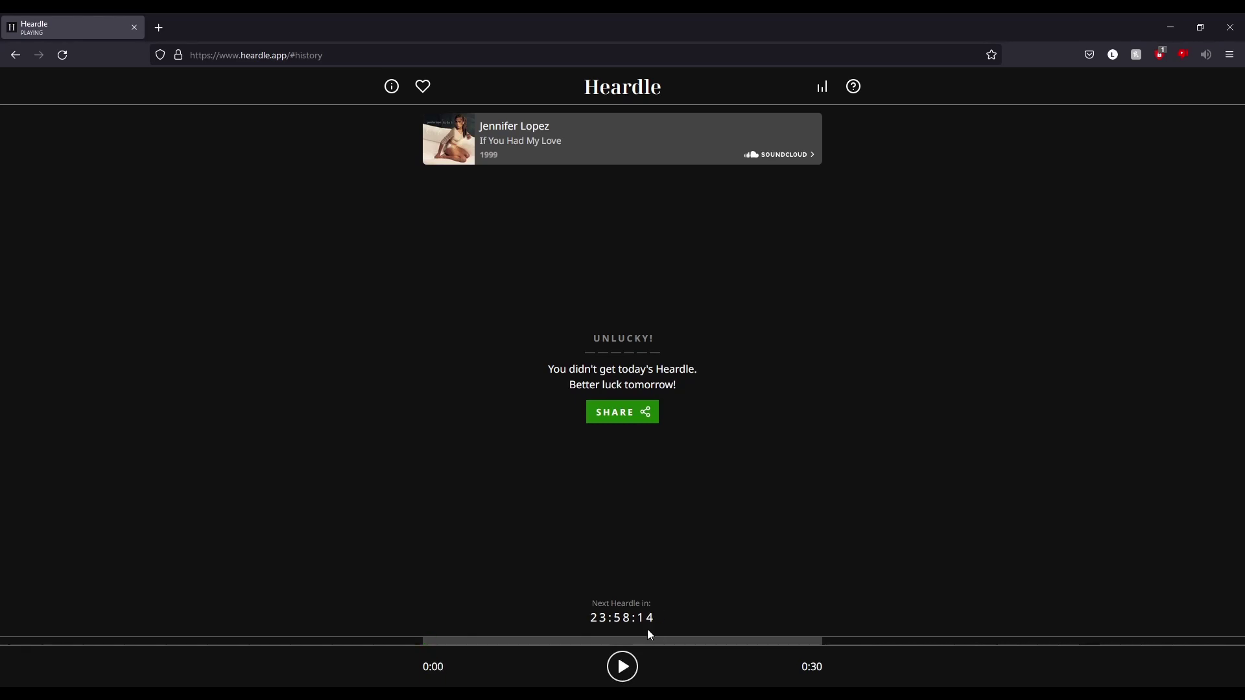